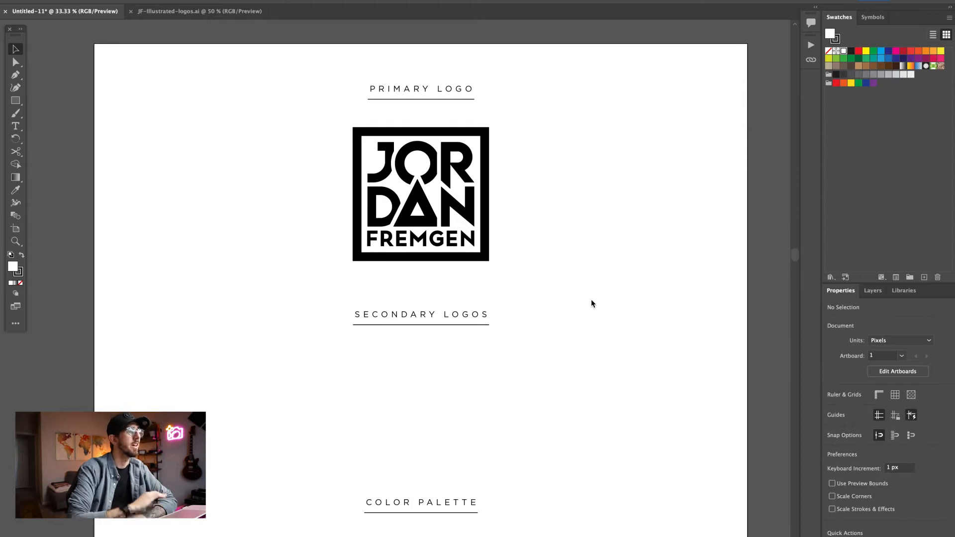
# - Copy the two circular portrait logos, colored and black-and-white, from the white area of JF-illustrated-logos.ai
pyautogui.scroll(-2, 591, 300)
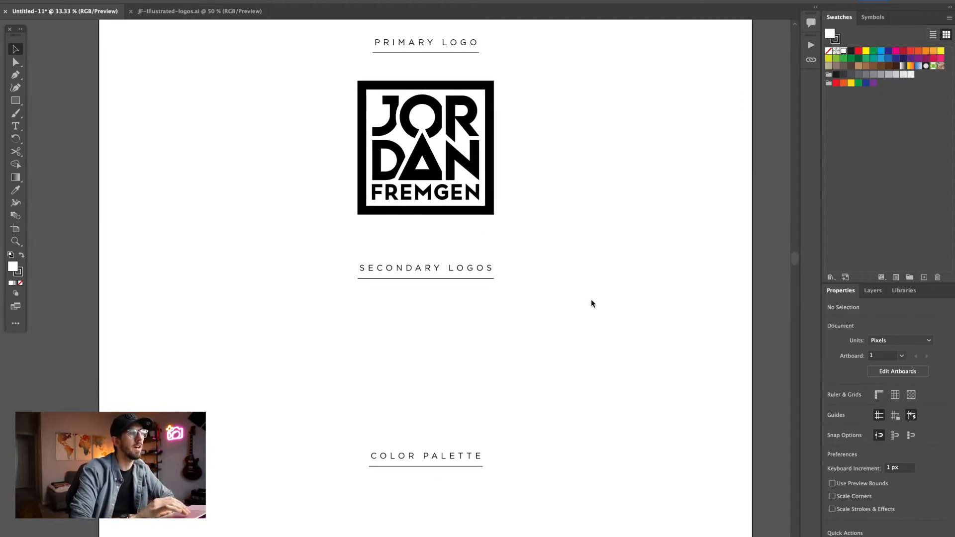
pyautogui.scroll(2, 591, 300)
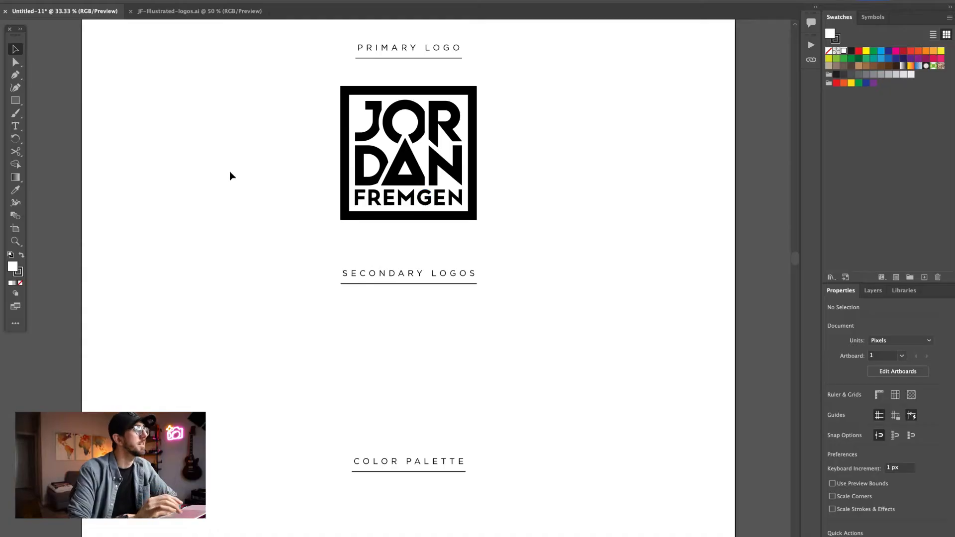
pyautogui.click(234, 11)
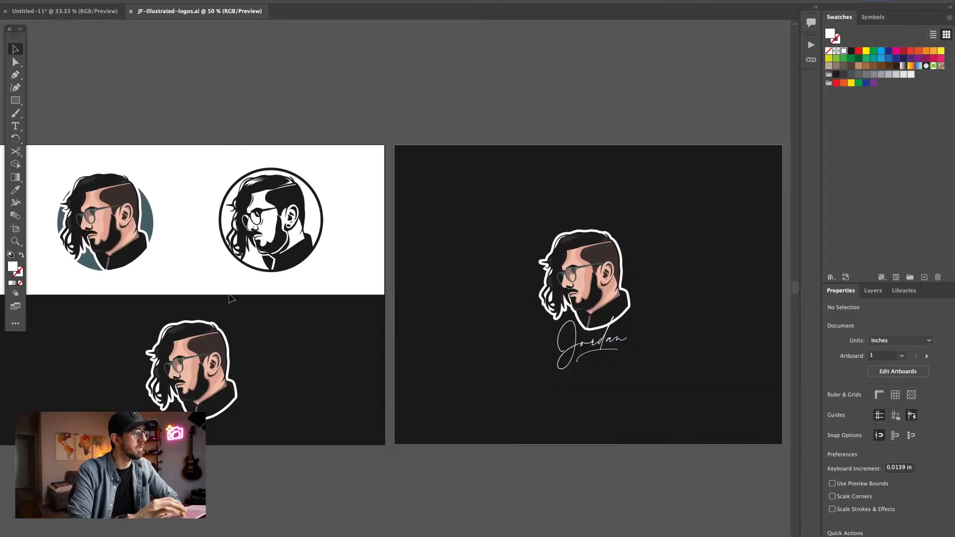
pyautogui.hscroll(-3, 234, 317)
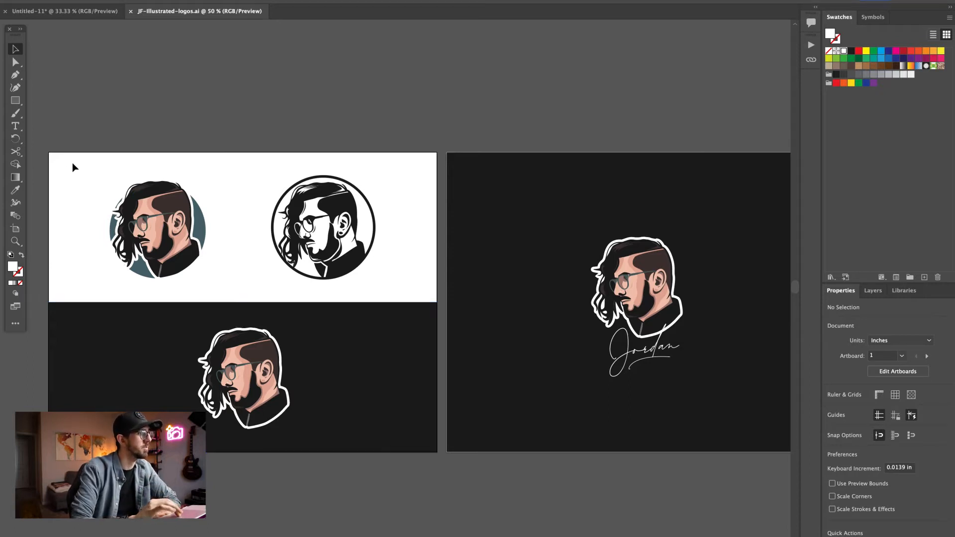
pyautogui.moveTo(72, 164); pyautogui.dragTo(401, 291)
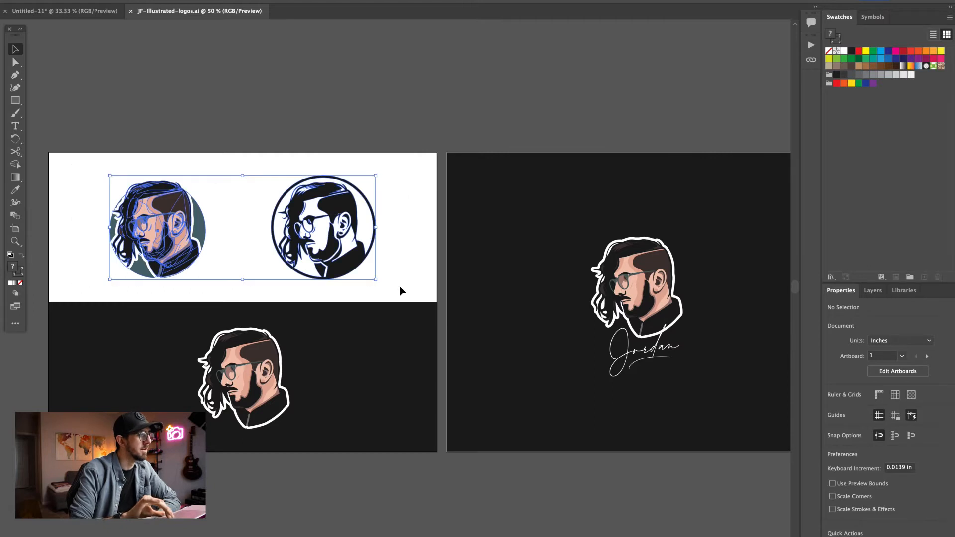
pyautogui.press('super+c')
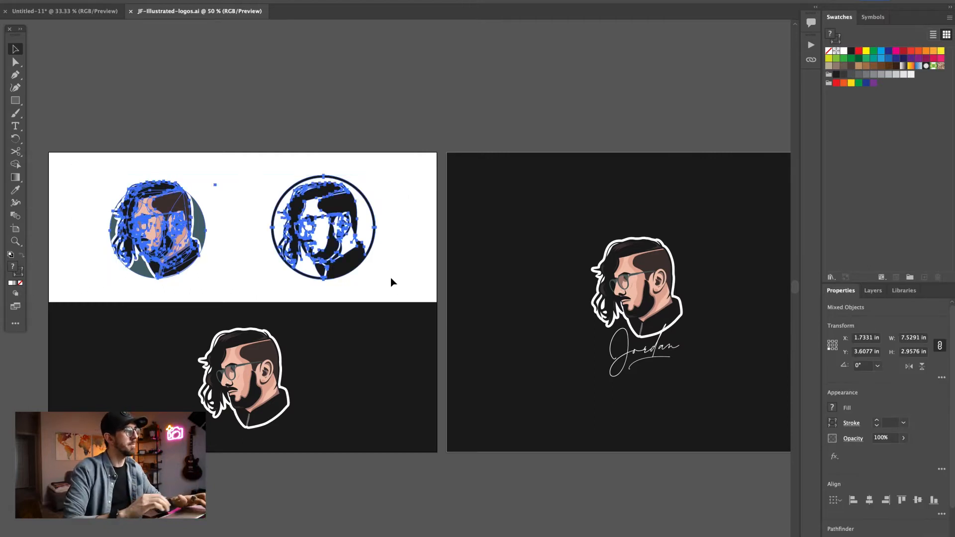
# - Paste the portrait logos under the Secondary Logos heading in Untitled-11 and enlarge them together to about 868 by 341 px
pyautogui.hotkey('ctrl', 'Tab')
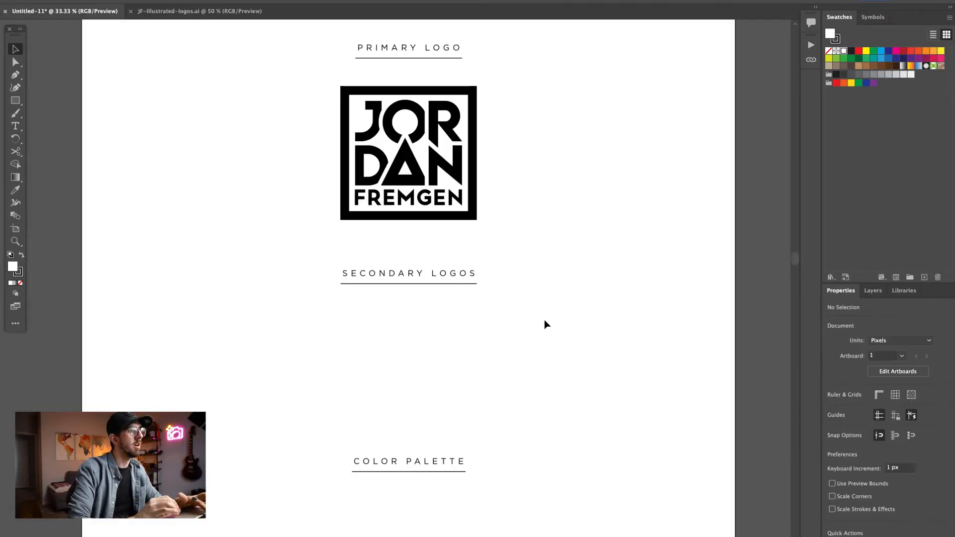
pyautogui.scroll(-3, 545, 324)
pyautogui.press('super+v')
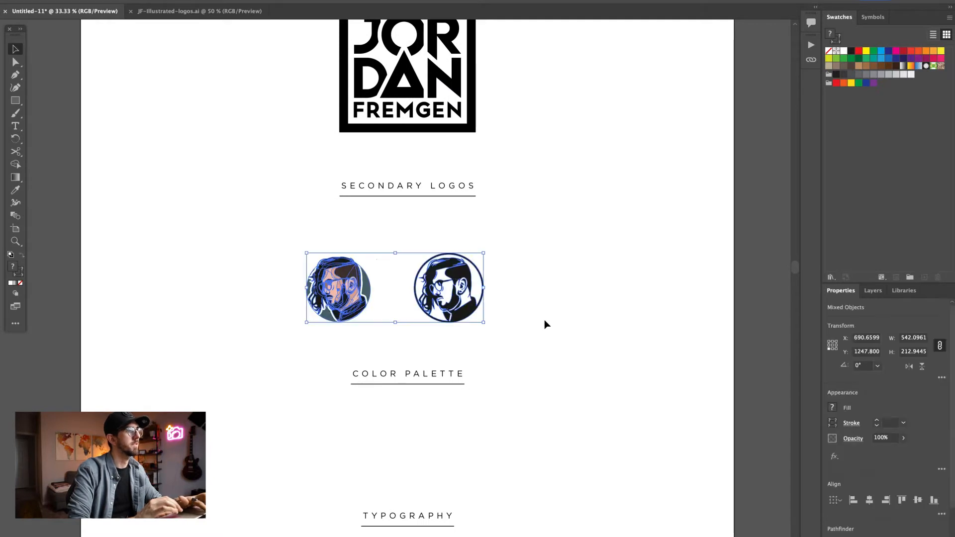
pyautogui.moveTo(483, 289); pyautogui.dragTo(422, 263)
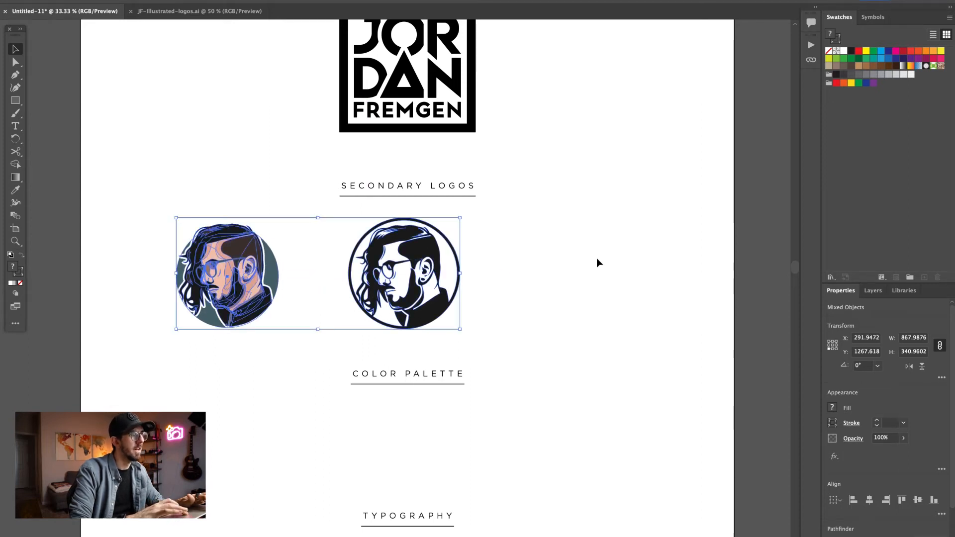
# - Copy the handwritten signature from the dark artboard of JF-illustrated-logos.ai and paste it into Untitled-11
pyautogui.click(214, 13)
pyautogui.hscroll(3, 438, 280)
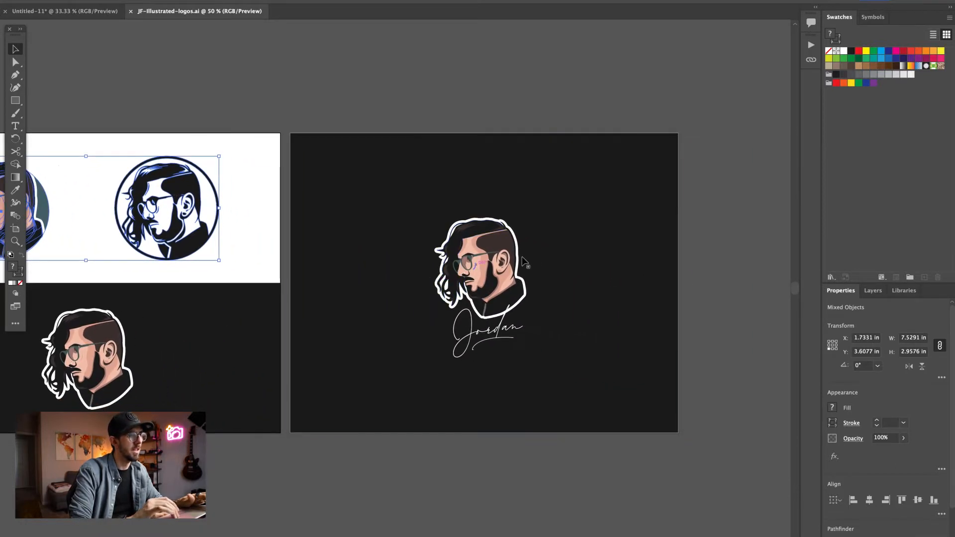
pyautogui.click(492, 332)
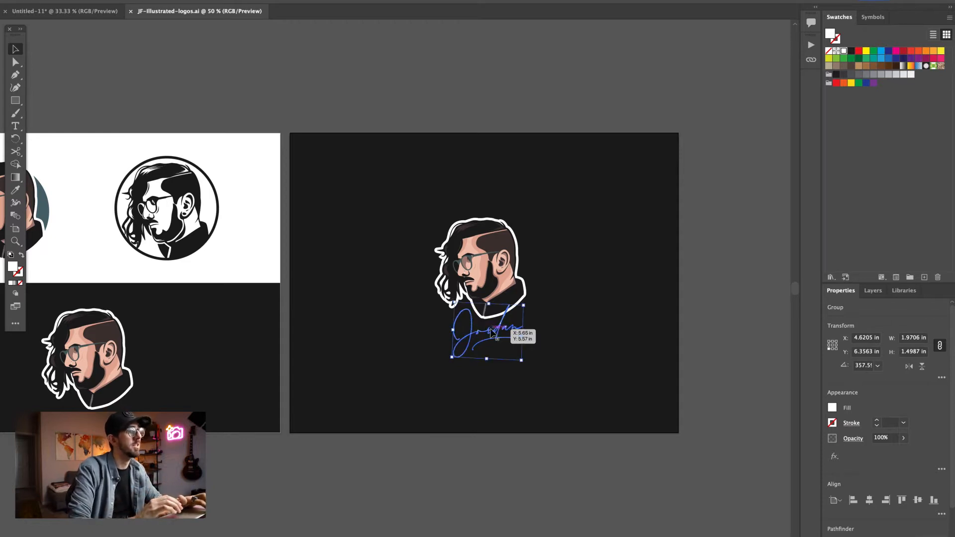
pyautogui.click(75, 11)
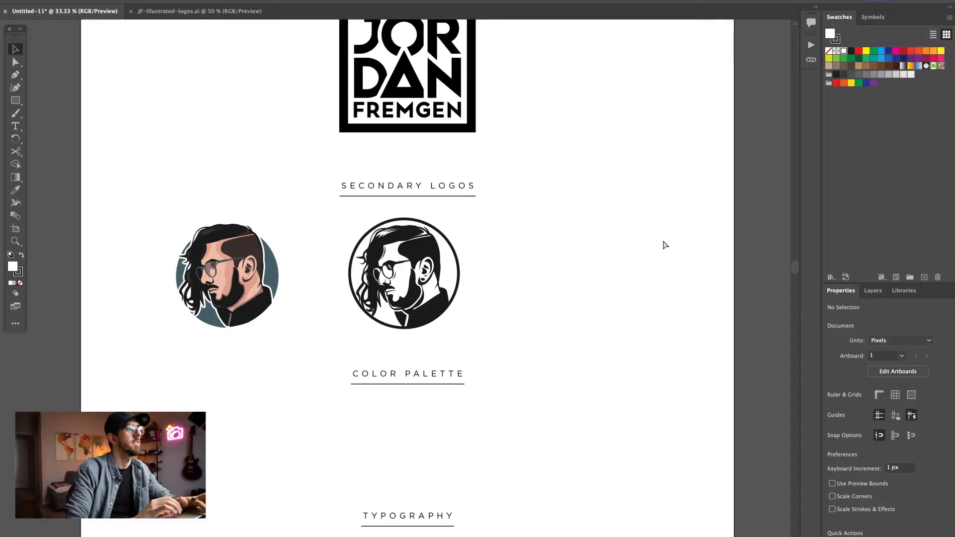
pyautogui.hotkey('ctrl', 'z')
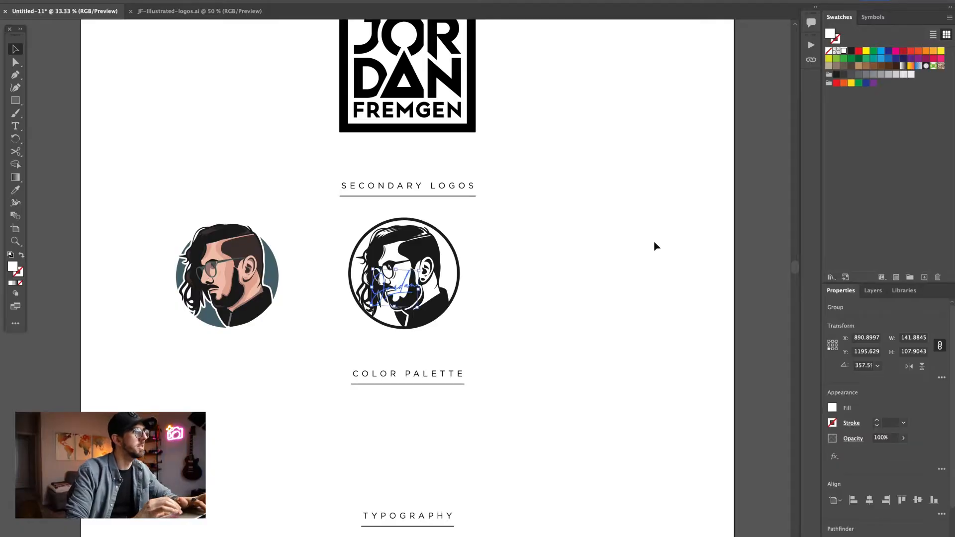
# - Place the signature to the right of the two portrait logos, fill it with black and enlarge it to match them
pyautogui.moveTo(415, 289); pyautogui.dragTo(584, 276)
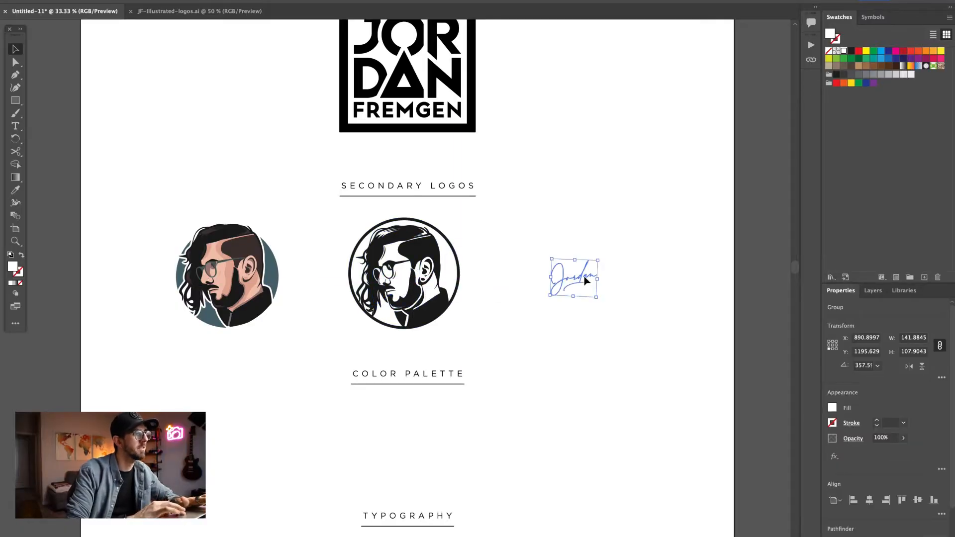
pyautogui.click(853, 53)
pyautogui.moveTo(598, 279)
pyautogui.mouseDown()
pyautogui.moveTo(627, 284)
pyautogui.moveTo(600, 273)
pyautogui.mouseUp()
pyautogui.click(685, 285)
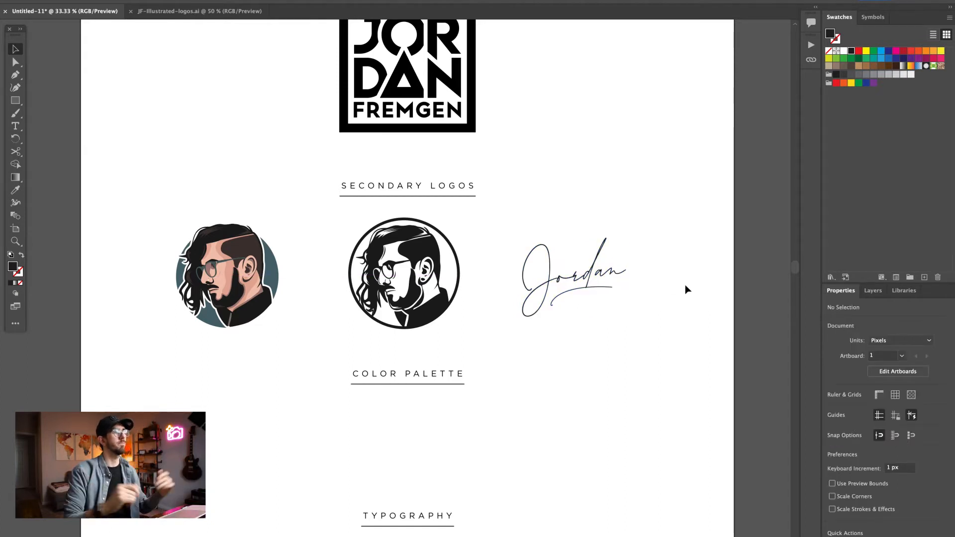
# - Copy the row of eight color squares from Untitled-13 and place it centered under the Color Palette heading in Untitled-11
pyautogui.scroll(-3, 685, 285)
pyautogui.scroll(-3, 552, 303)
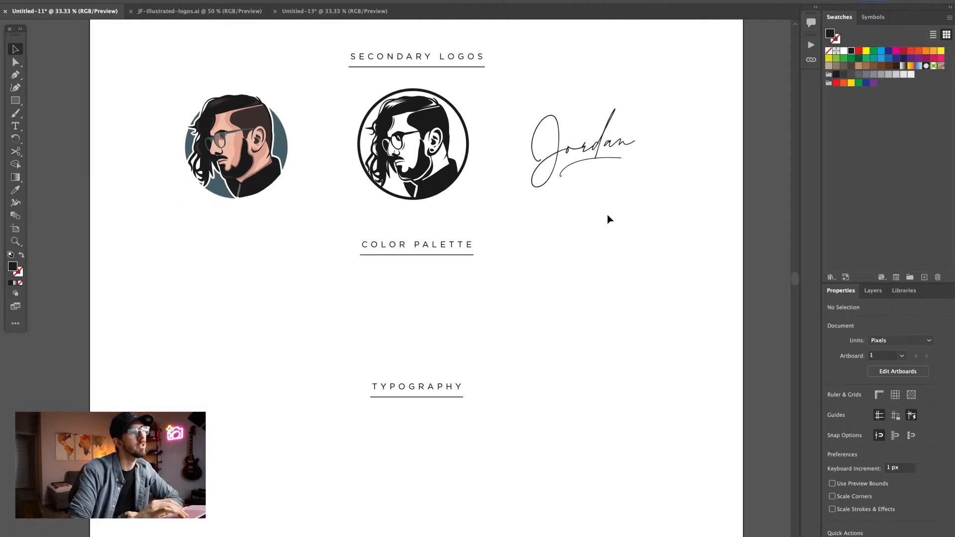
pyautogui.scroll(-4, 608, 218)
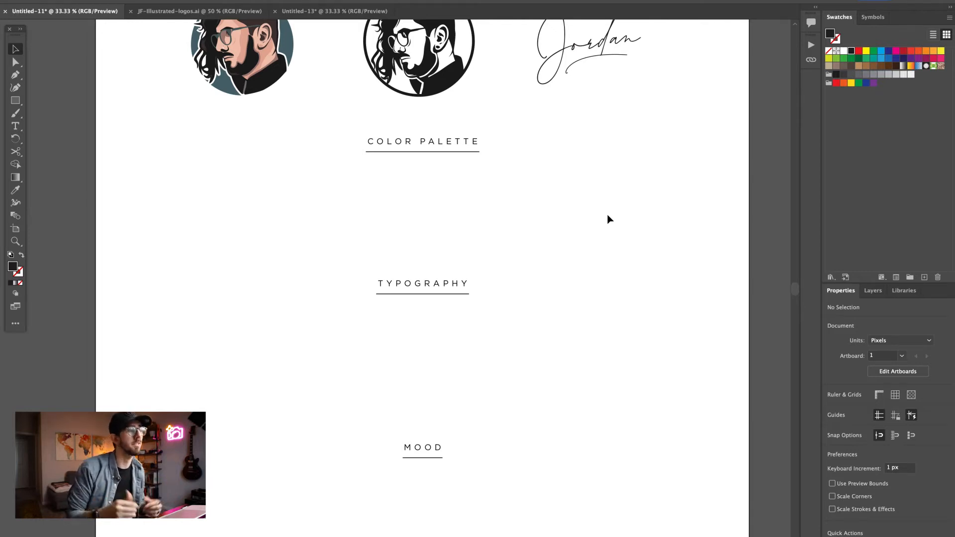
pyautogui.click(336, 14)
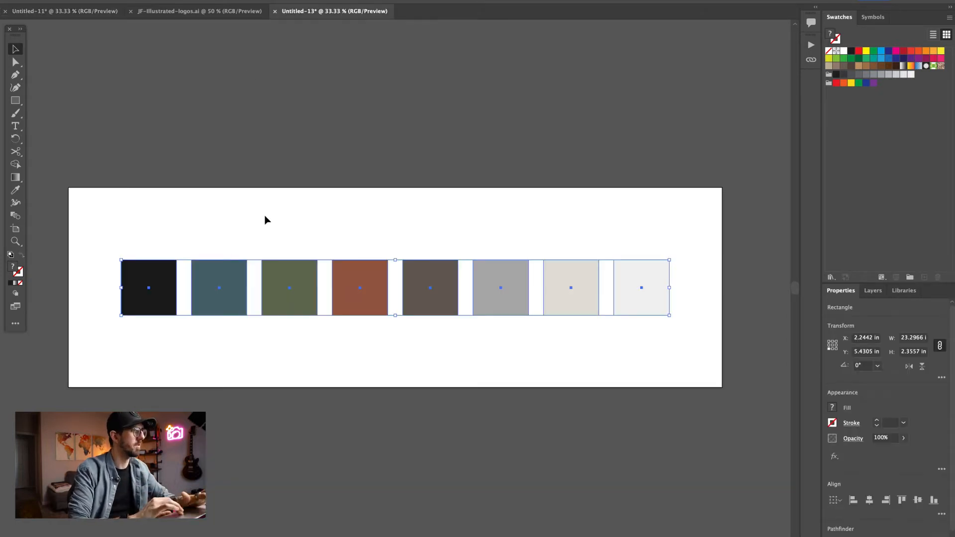
pyautogui.press('super+c')
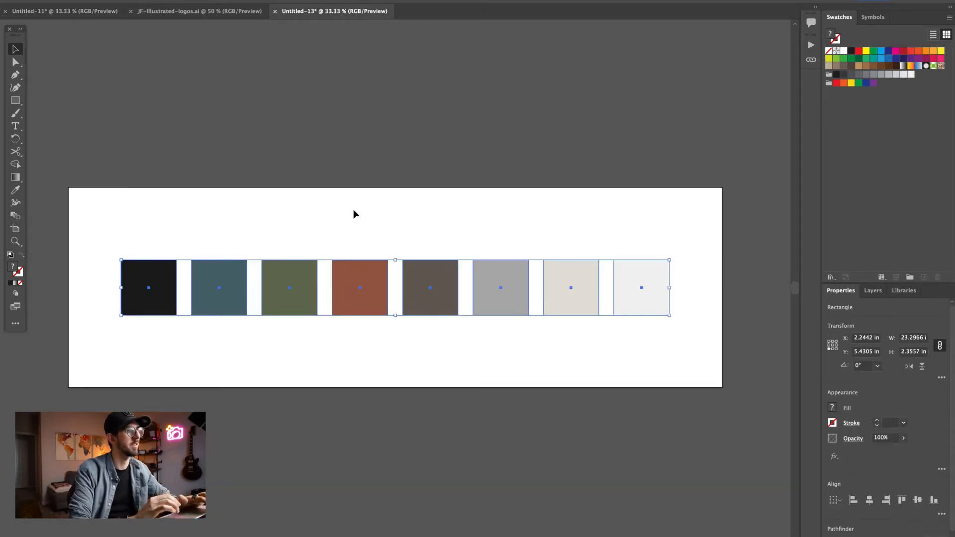
pyautogui.click(75, 11)
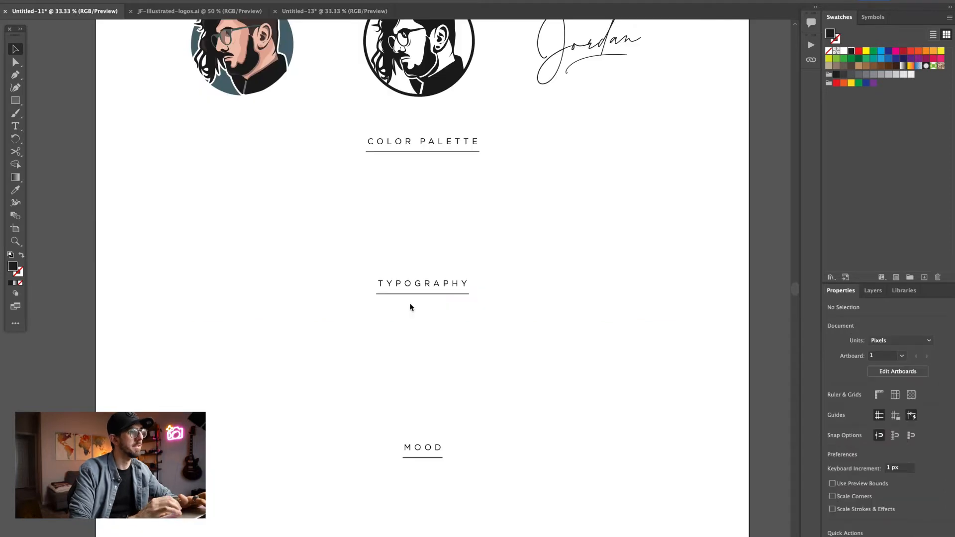
pyautogui.press('super+v')
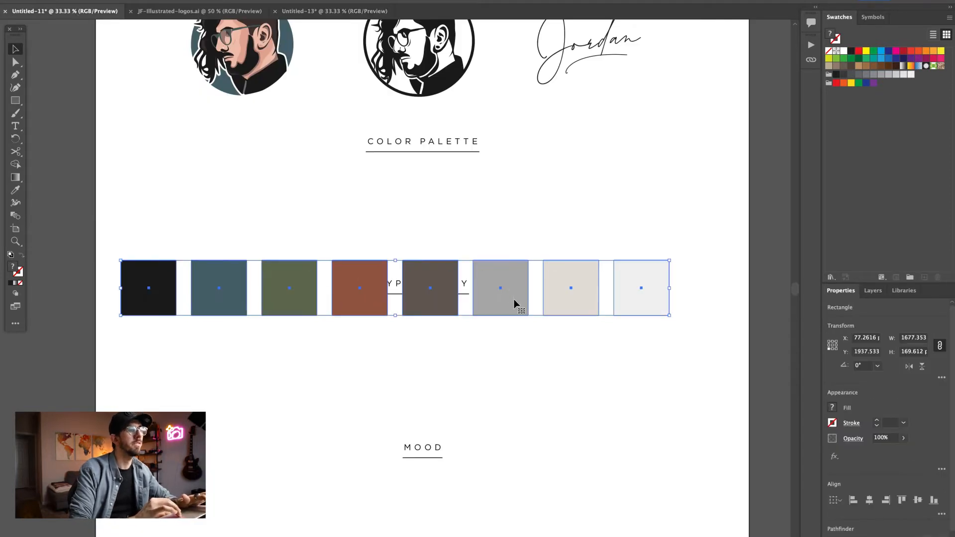
pyautogui.moveTo(513, 305); pyautogui.dragTo(542, 216)
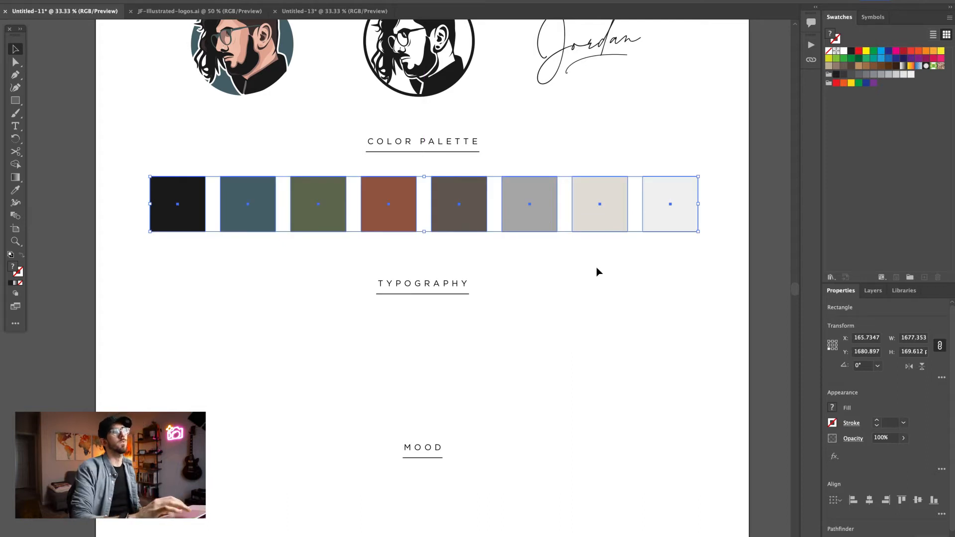
pyautogui.click(616, 275)
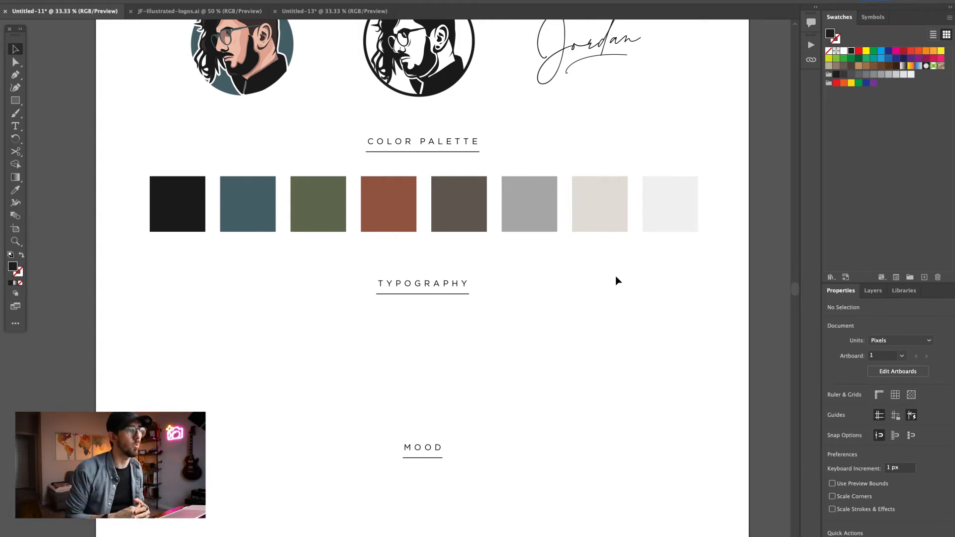
# - Add the text AXIS in the AXIS Extra Bold font below the Typography heading and scale it up to about 50 pt
pyautogui.scroll(-3, 616, 277)
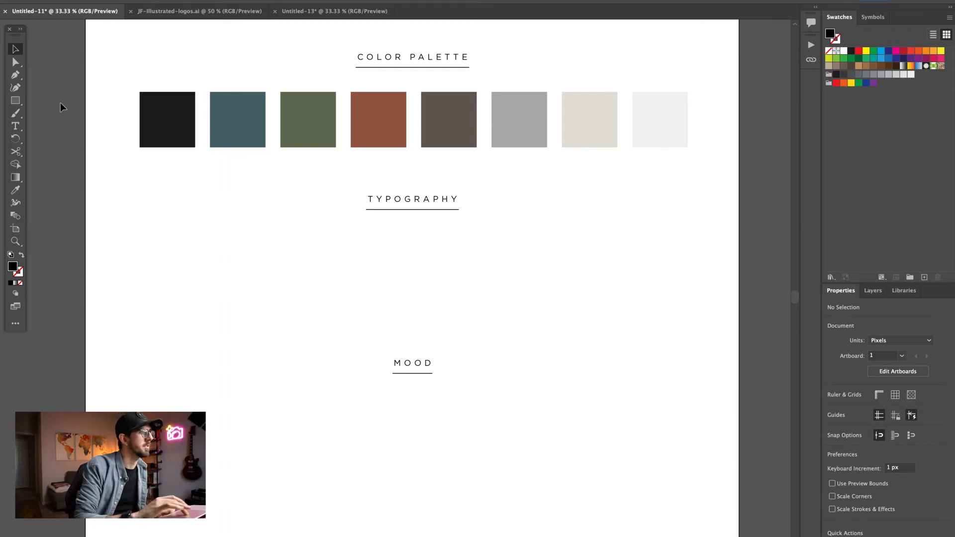
pyautogui.click(15, 125)
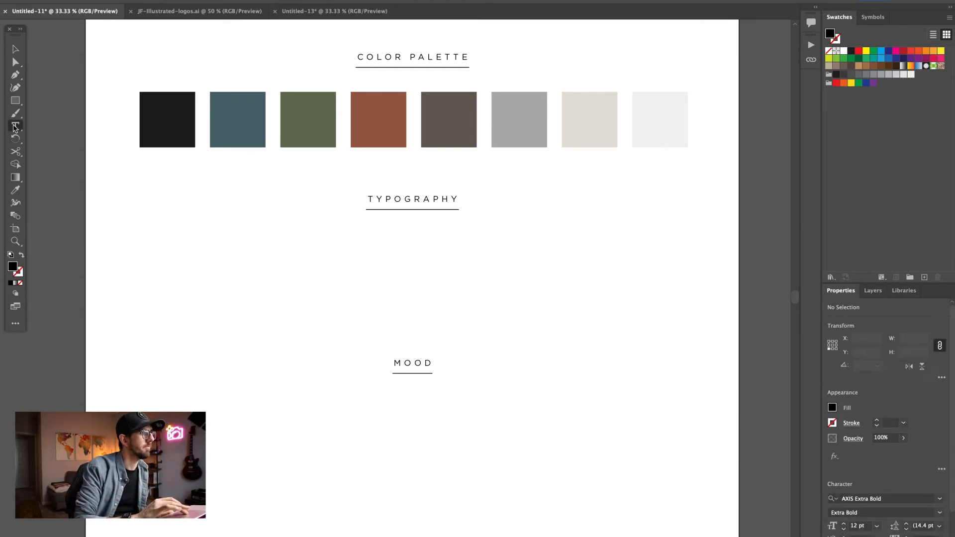
pyautogui.click(194, 247)
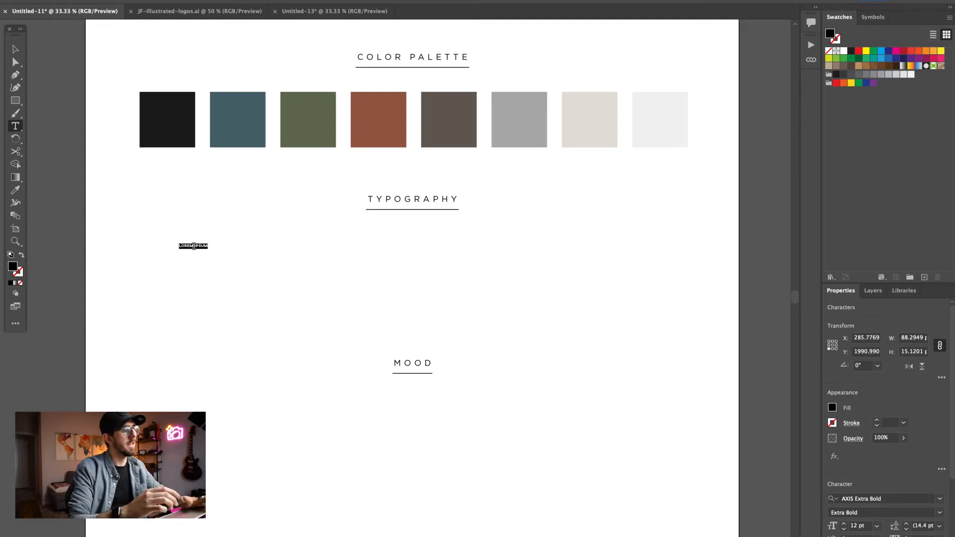
pyautogui.write('AXIS')
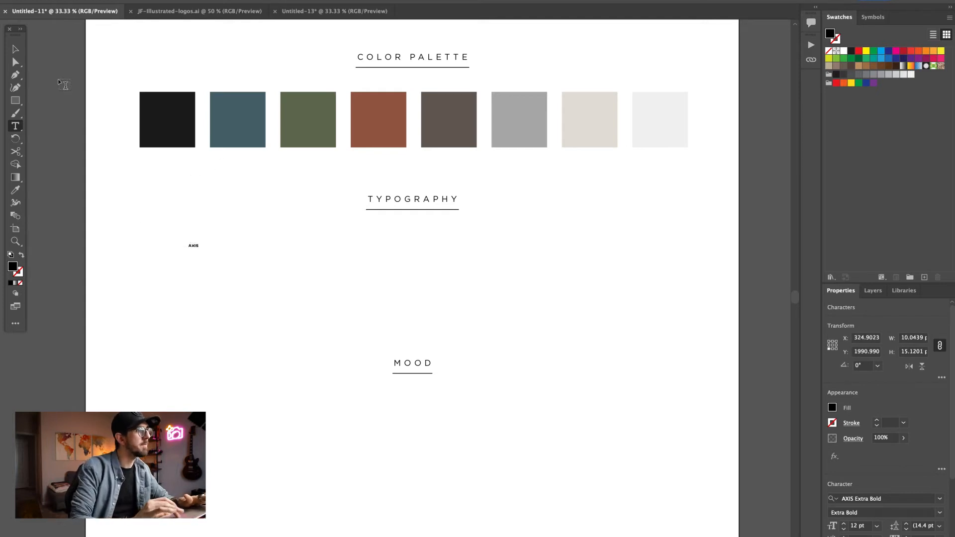
pyautogui.click(15, 49)
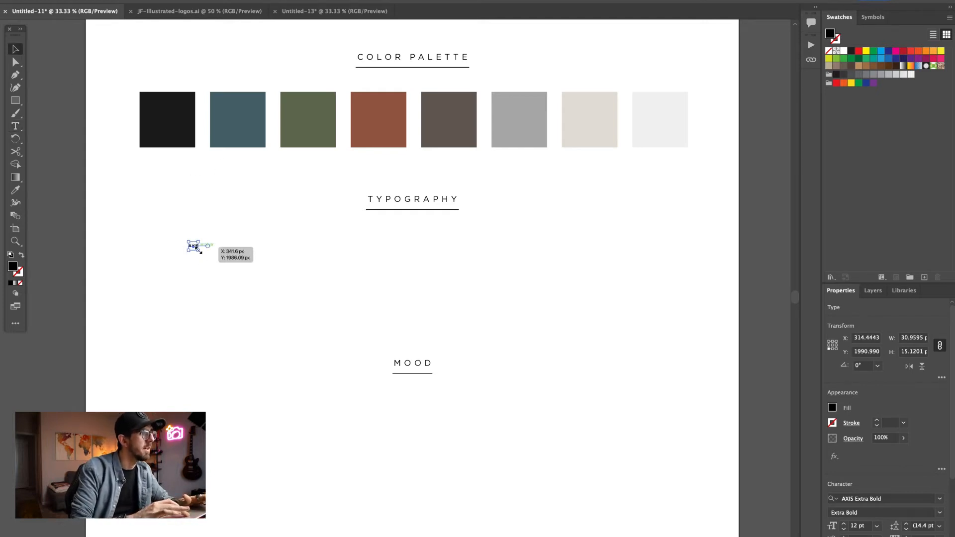
pyautogui.moveTo(199, 251); pyautogui.dragTo(230, 282)
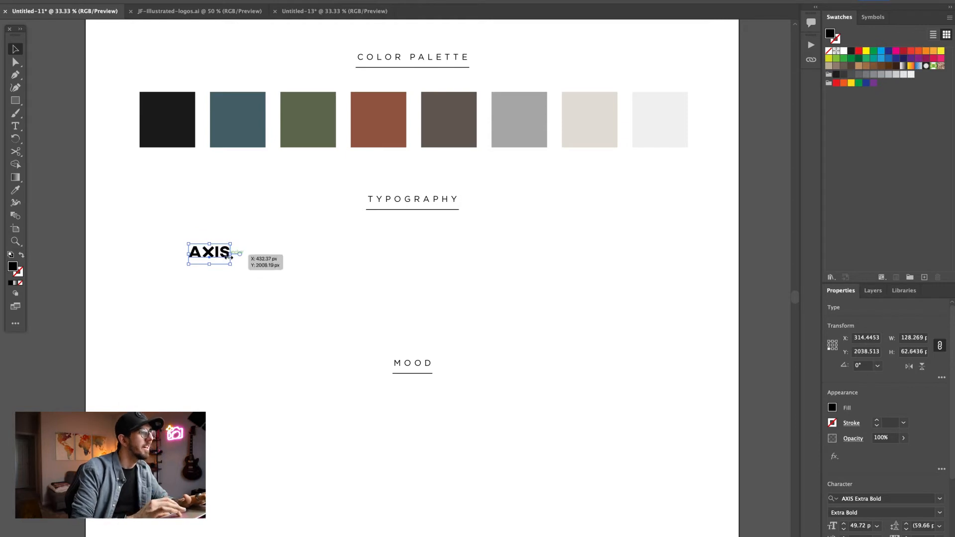
# - Extend the font label to read AXIS EXTRA BOLD and scale it down to about 36 pt
pyautogui.doubleClick(229, 255)
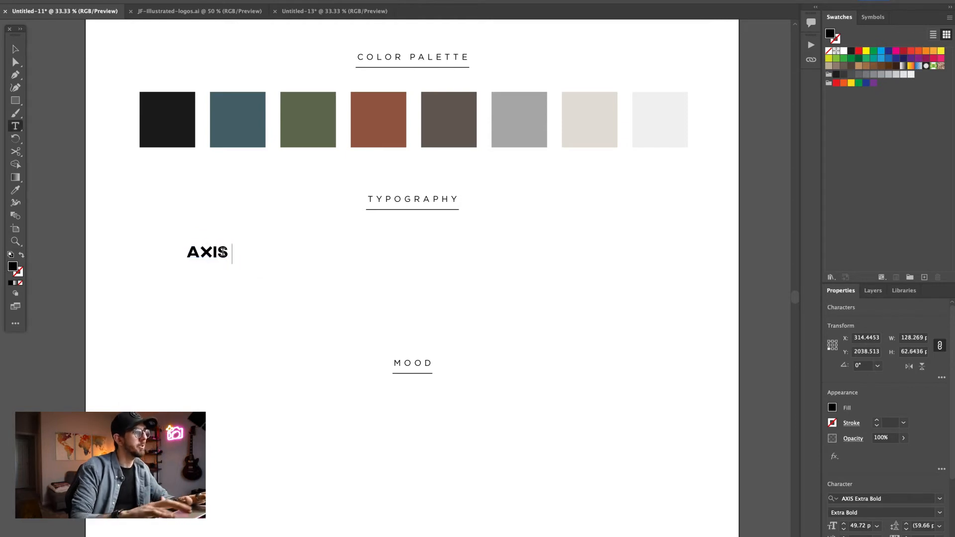
pyautogui.write('EXTRA')
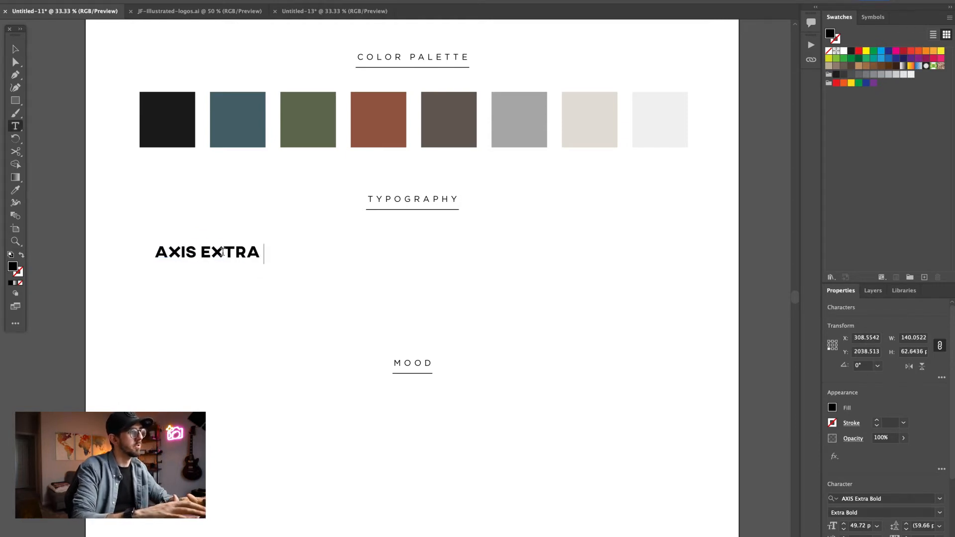
pyautogui.write(' BOLD')
pyautogui.click(16, 49)
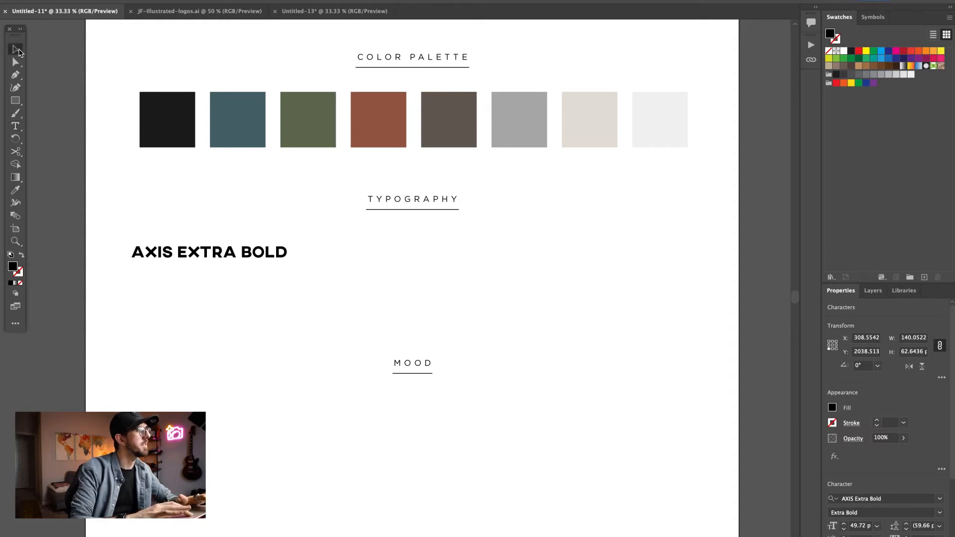
pyautogui.moveTo(281, 269); pyautogui.dragTo(259, 257)
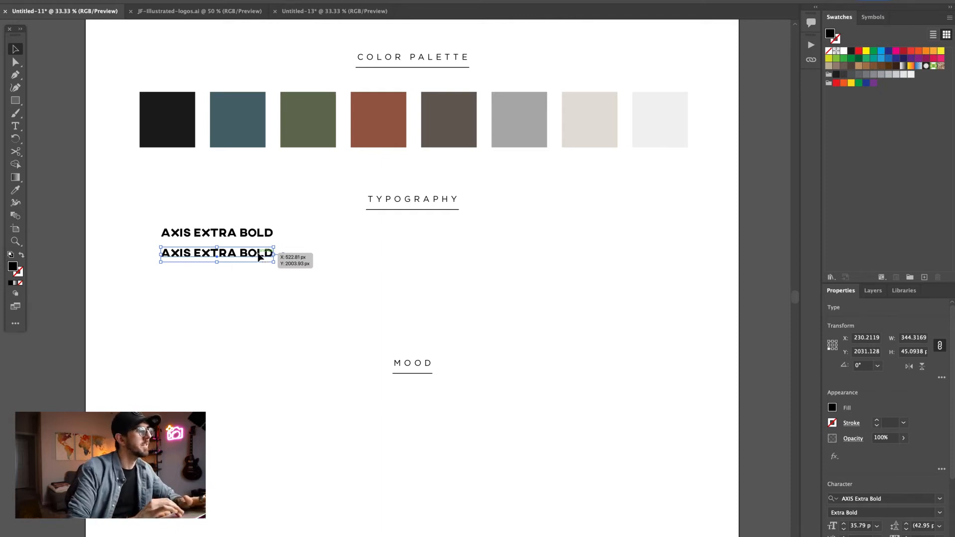
pyautogui.doubleClick(259, 257)
pyautogui.hotkey('ctrl', 'a')
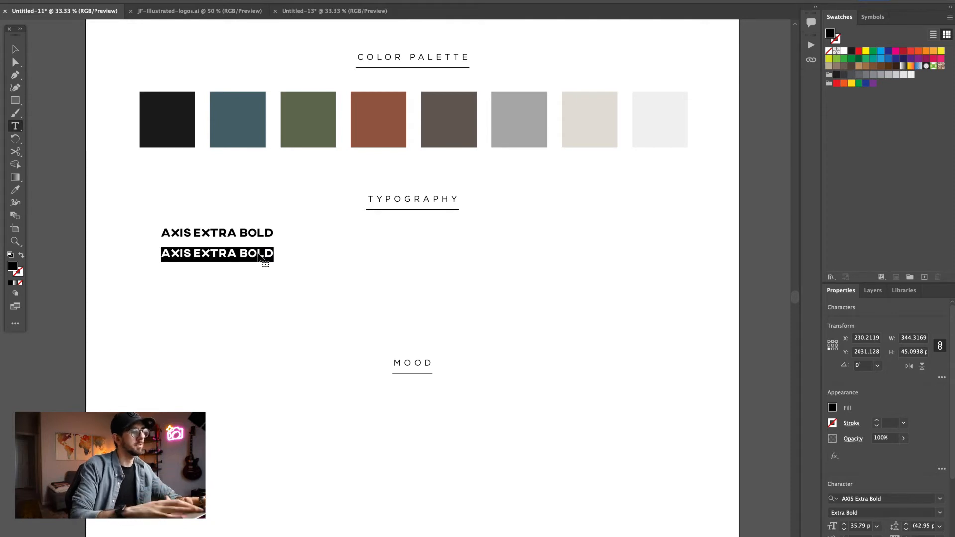
pyautogui.write('ABCDE')
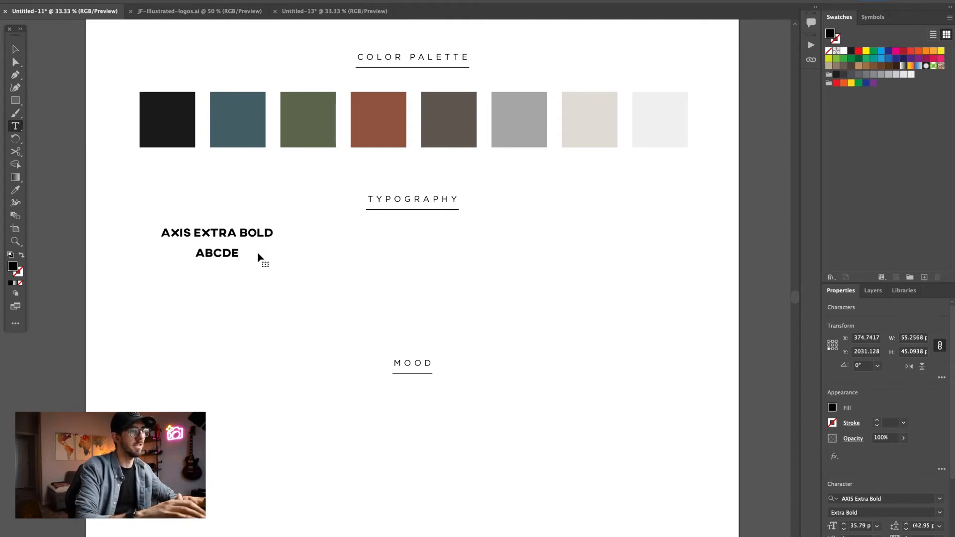
pyautogui.write('FG')
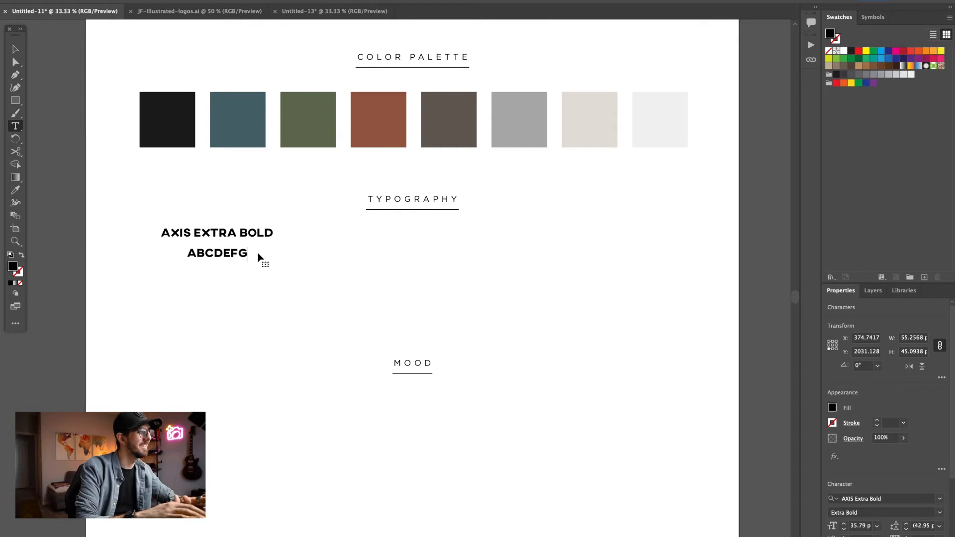
pyautogui.write('HIJKLMN')
pyautogui.press('Return')
pyautogui.write('OPQRSTUVWXYZ')
pyautogui.press('Return')
pyautogui.write('1234567890')
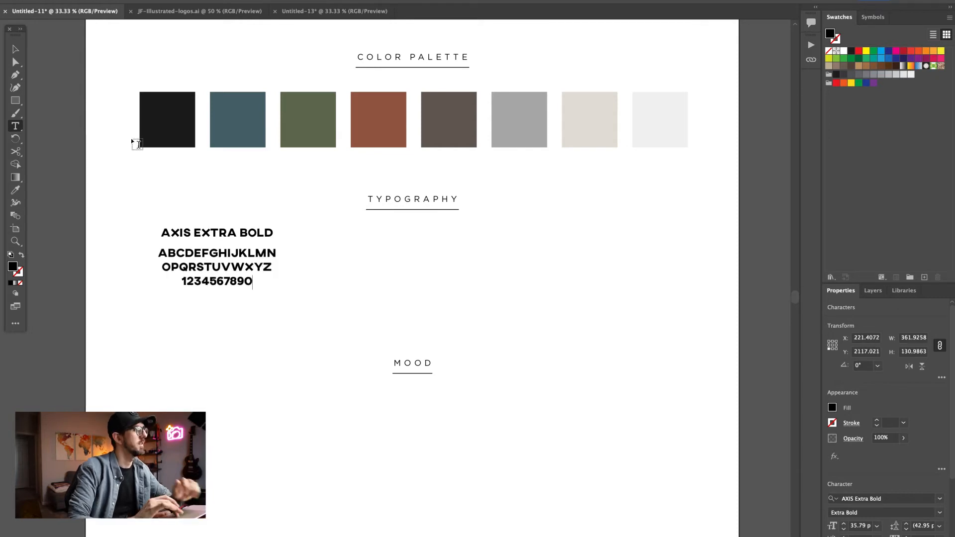
# - Scale down the AXIS EXTRA BOLD label and adjust the line spacing of the alphabet sample beneath it
pyautogui.click(16, 49)
pyautogui.click(251, 233)
pyautogui.moveTo(273, 225); pyautogui.dragTo(223, 238)
pyautogui.click(249, 255)
pyautogui.click(906, 524)
pyautogui.click(314, 270)
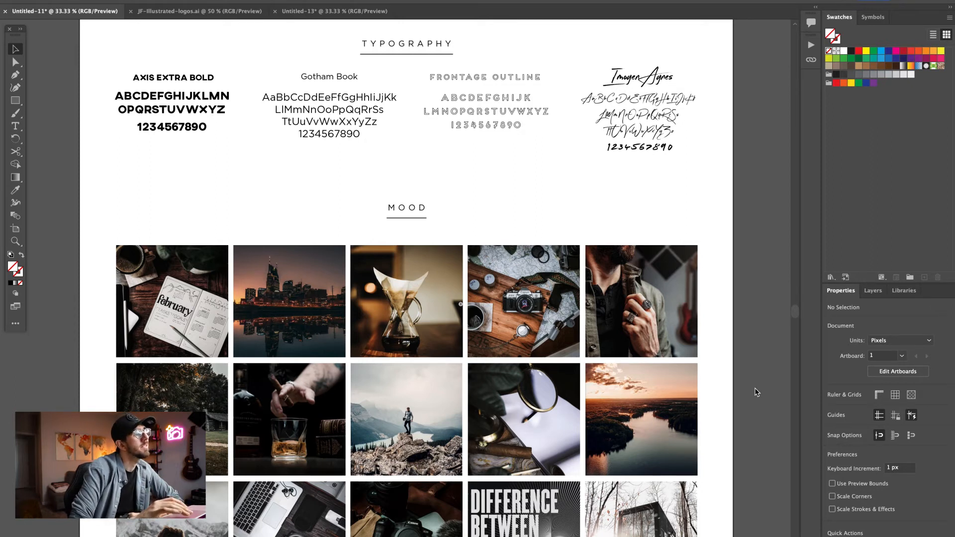
pyautogui.scroll(-3, 755, 392)
pyautogui.scroll(-1, 755, 393)
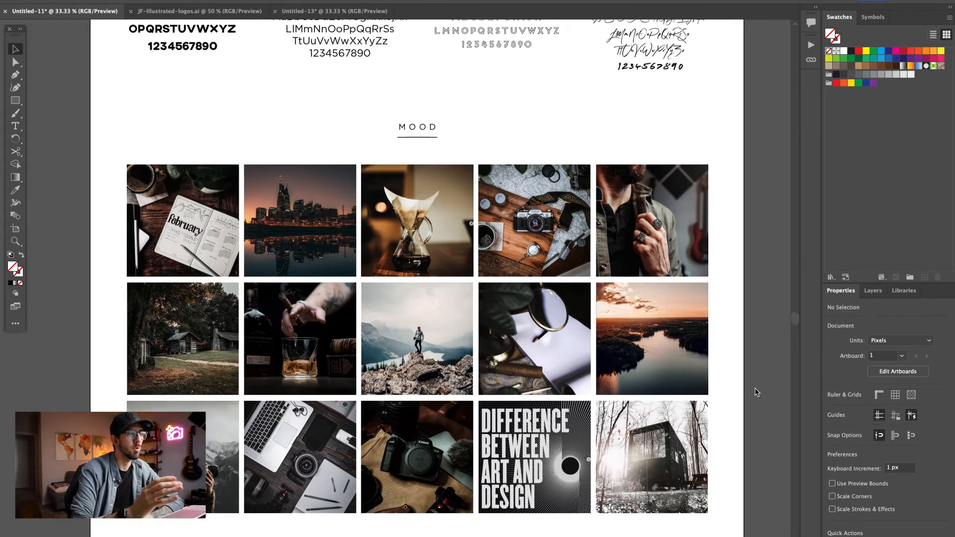